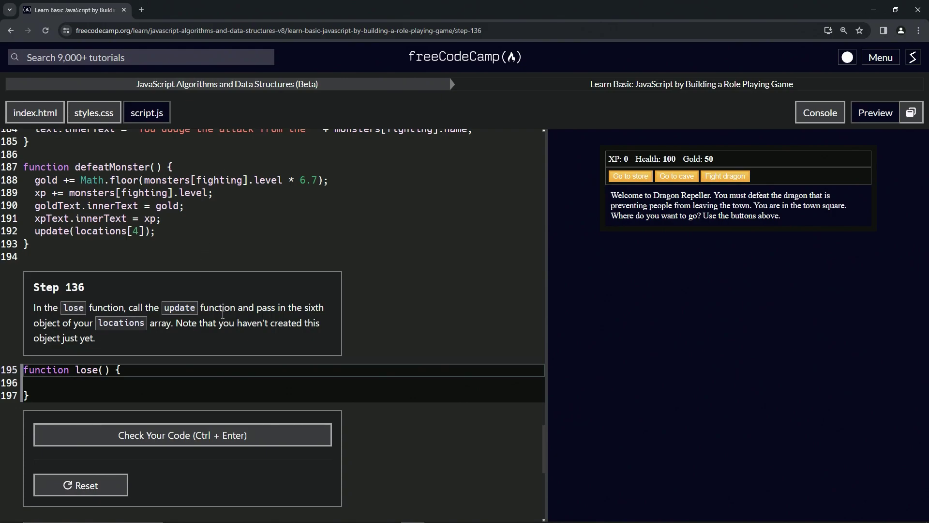
Write `update(locations[5]);` inside the empty lose function on line 196
{"action": "left_click", "coordinate": [117, 387]}
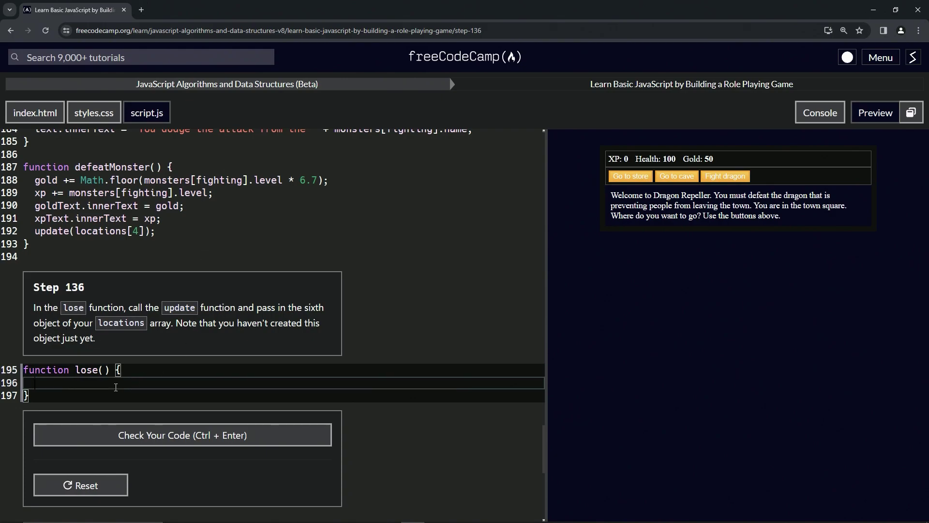
{"action": "type", "text": "upd"}
{"action": "type", "text": "ate("}
{"action": "type", "text": "locations"}
{"action": "type", "text": "["}
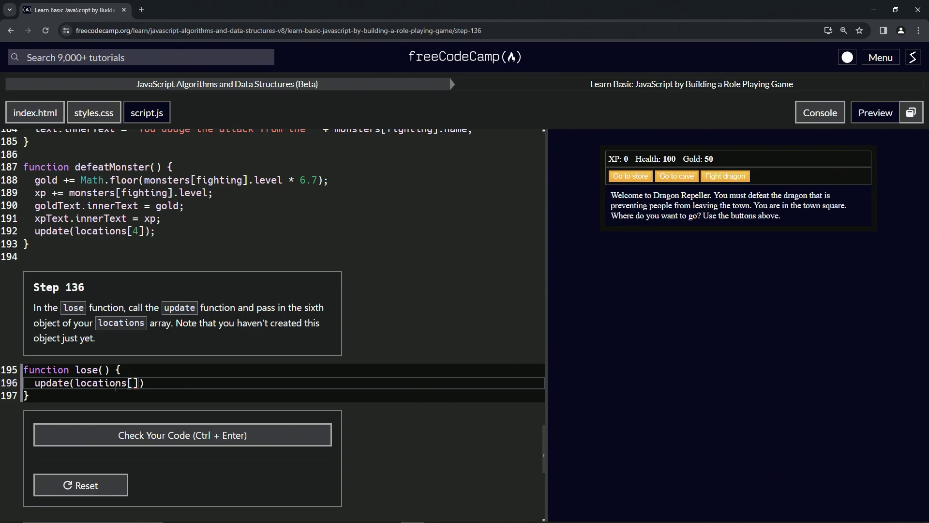
{"action": "type", "text": "5"}
{"action": "key", "text": "Down"}
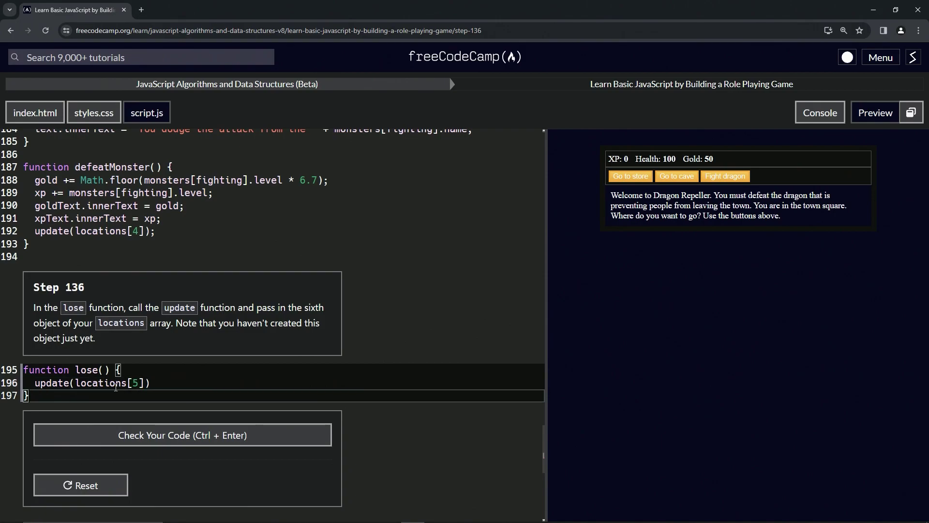
{"action": "left_click", "coordinate": [154, 386]}
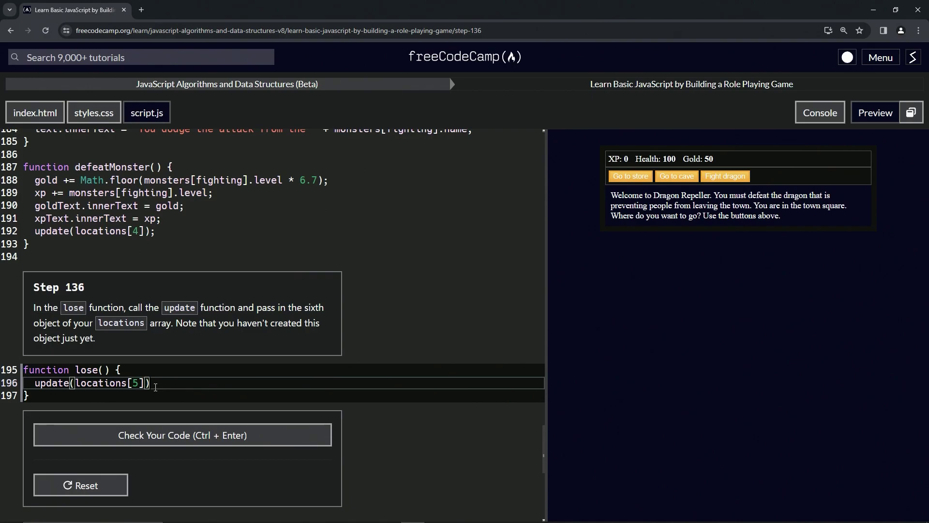
{"action": "type", "text": ";"}
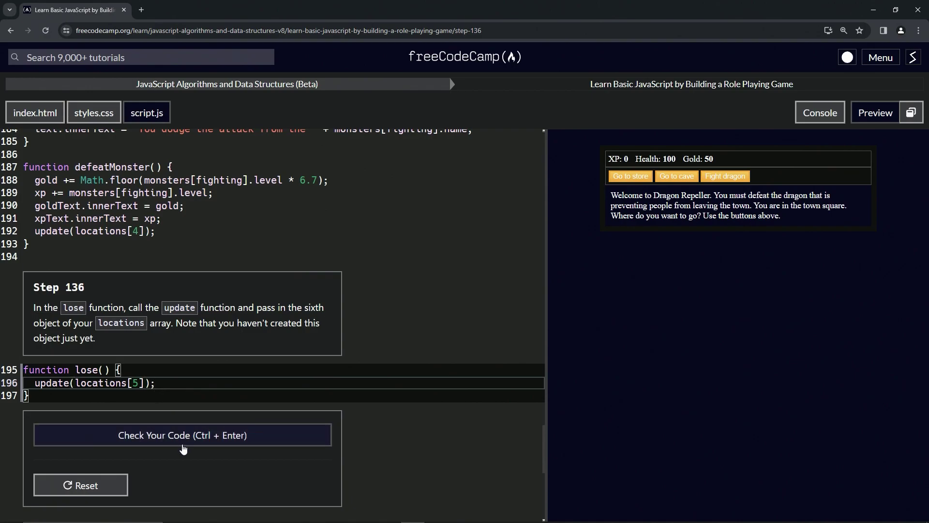
Check the step 136 code and submit it to advance to step 137
{"action": "left_click", "coordinate": [182, 444]}
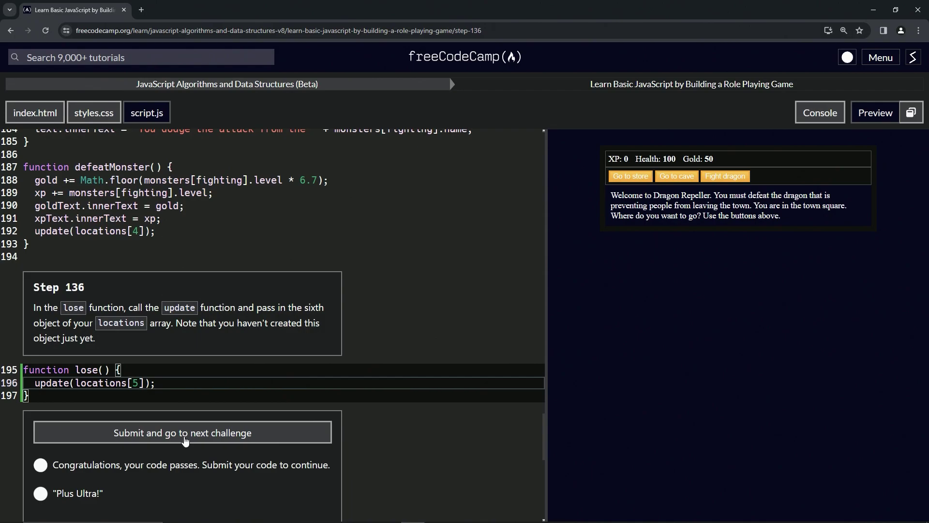
{"action": "left_click", "coordinate": [183, 439]}
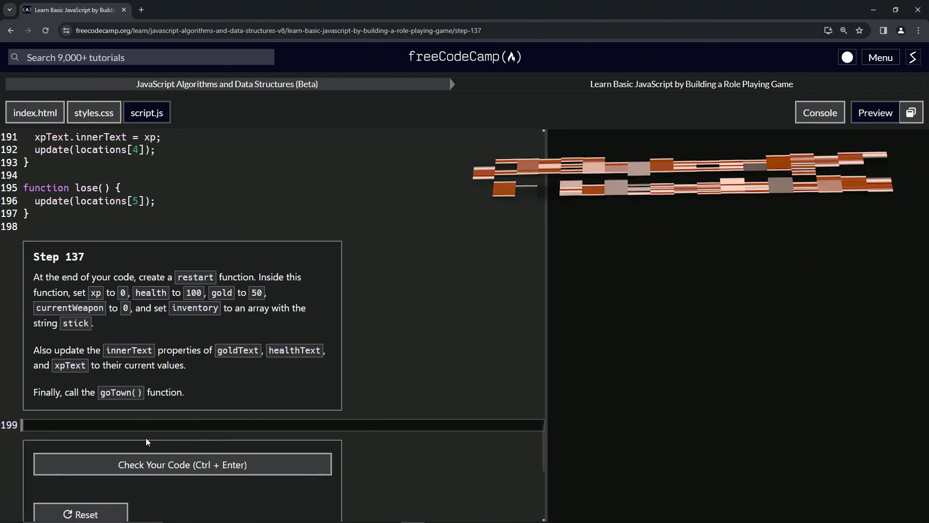